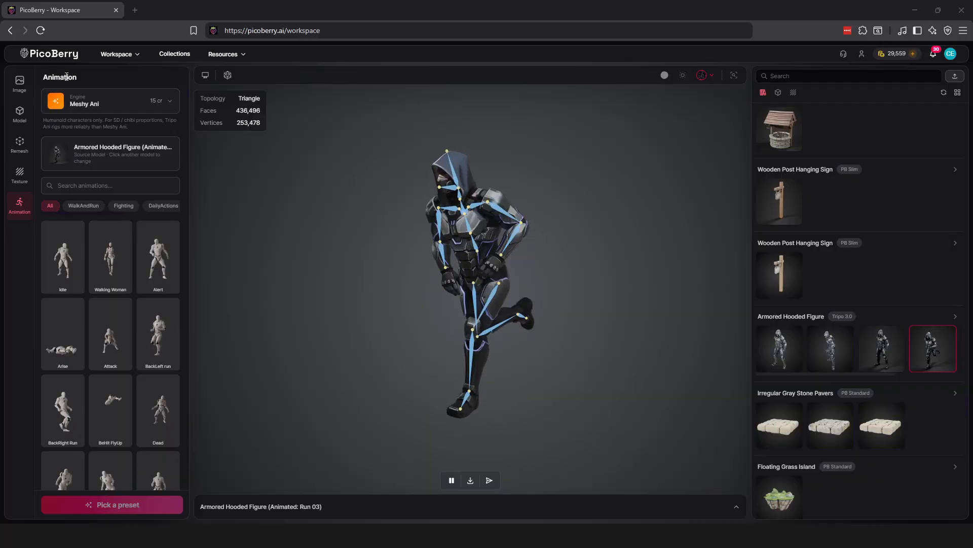
Choose Meshy Ani as the animation engine and load the remeshed Orange And Silver Robot as the source model.
click(159, 105)
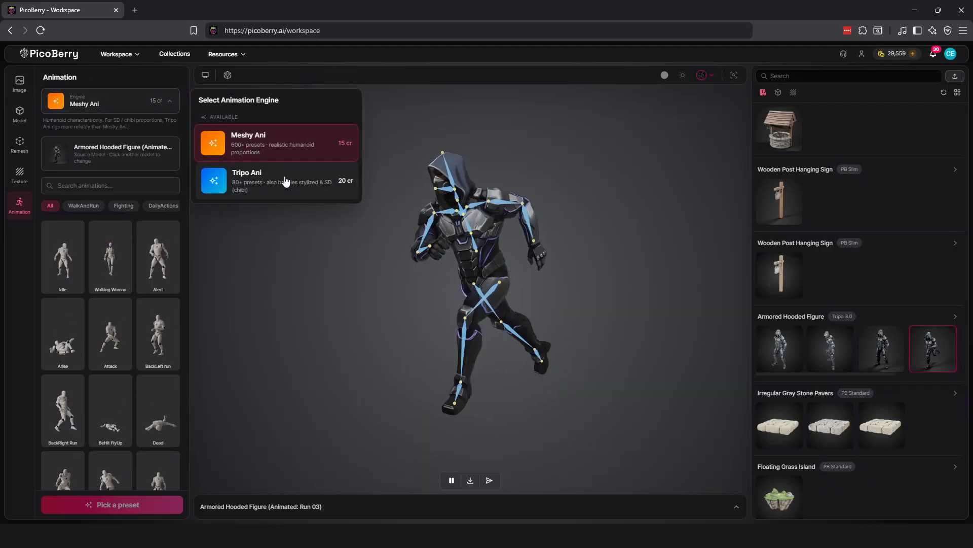
click(276, 146)
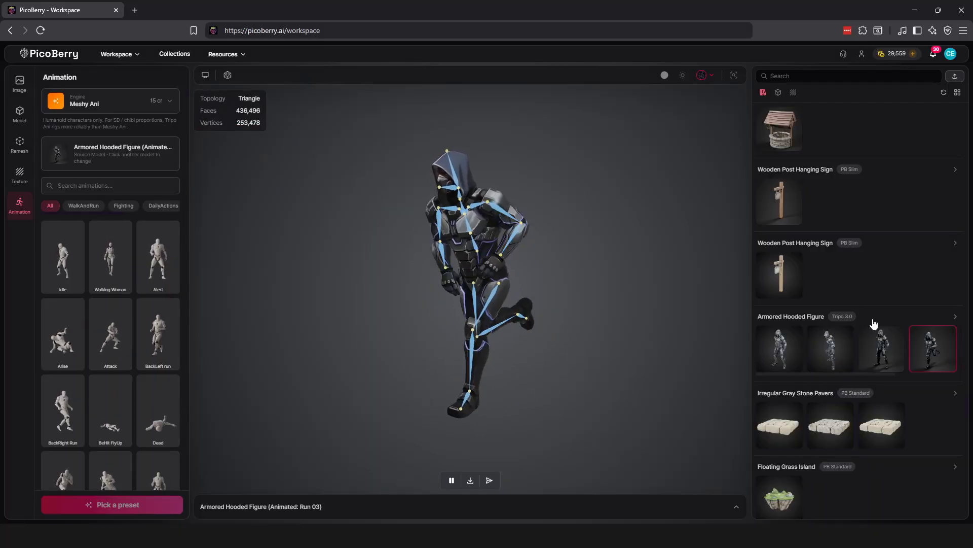
scroll(882, 352, up, 1)
scroll(871, 342, up, 20)
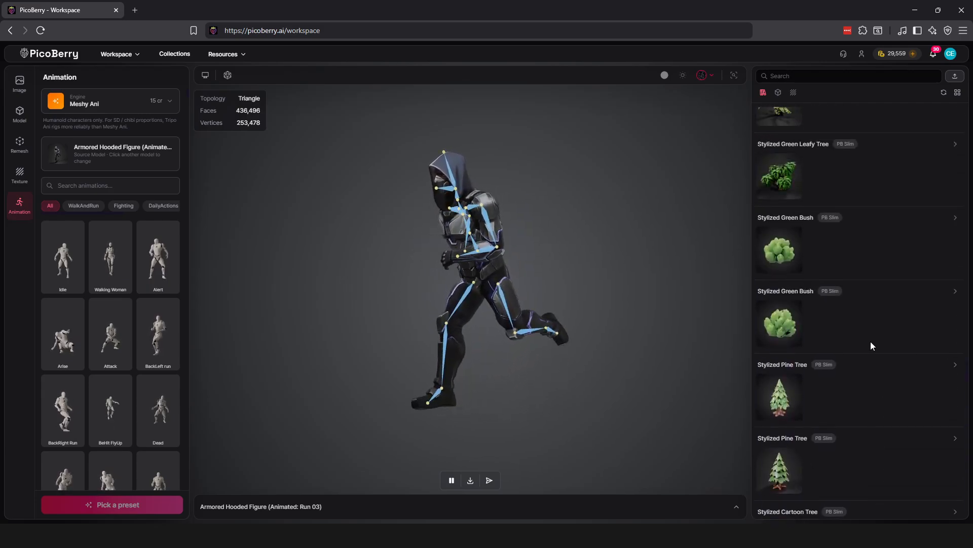
scroll(862, 336, up, 20)
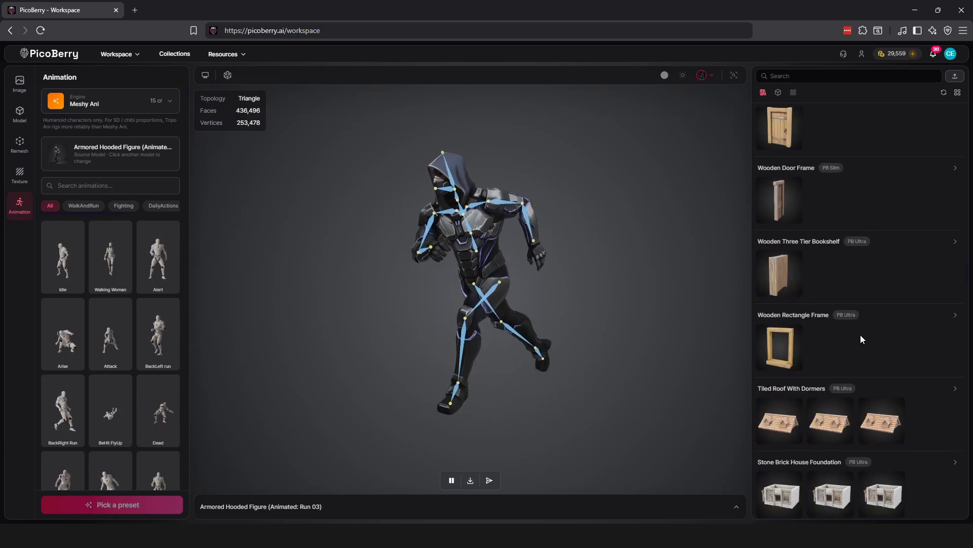
scroll(854, 333, up, 15)
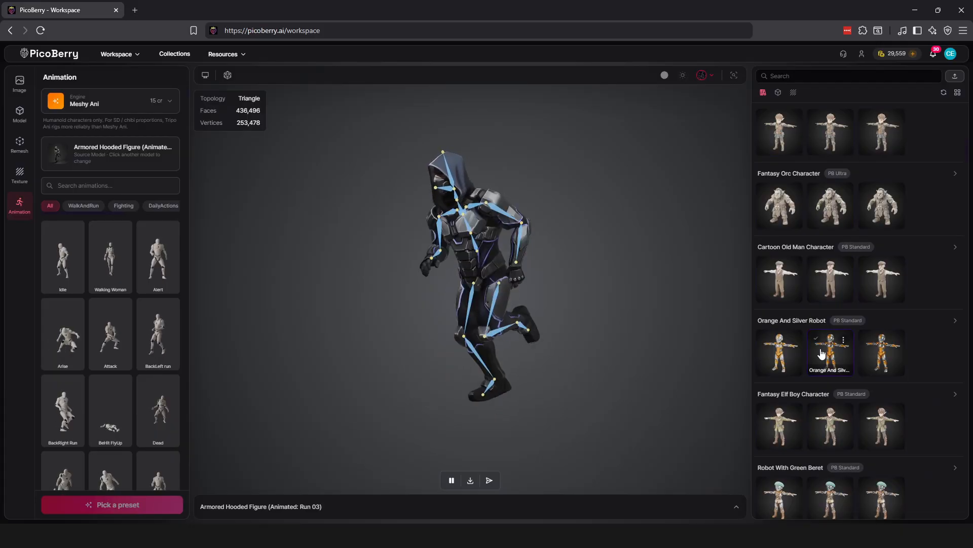
click(824, 355)
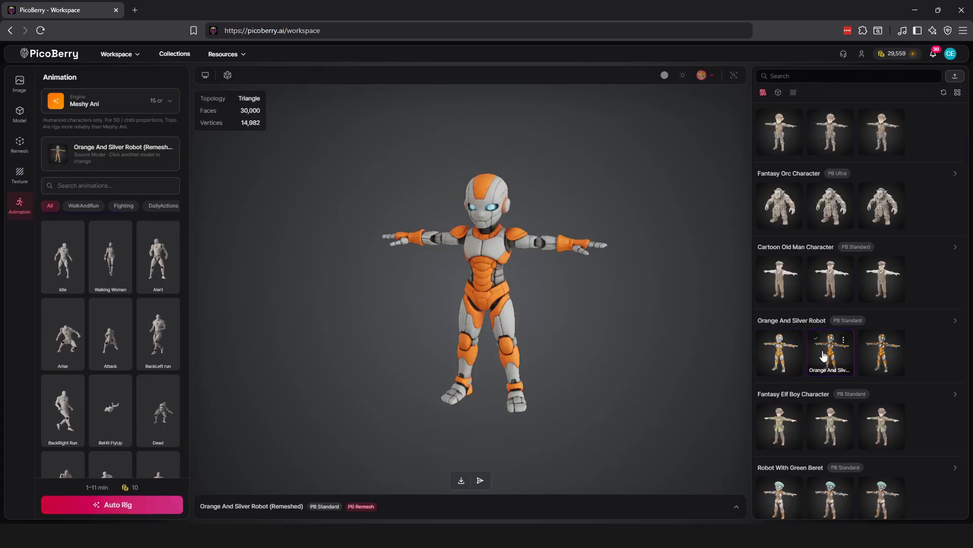
mouse_move(590, 308)
mouse_down()
mouse_move(665, 305)
mouse_move(580, 307)
mouse_up()
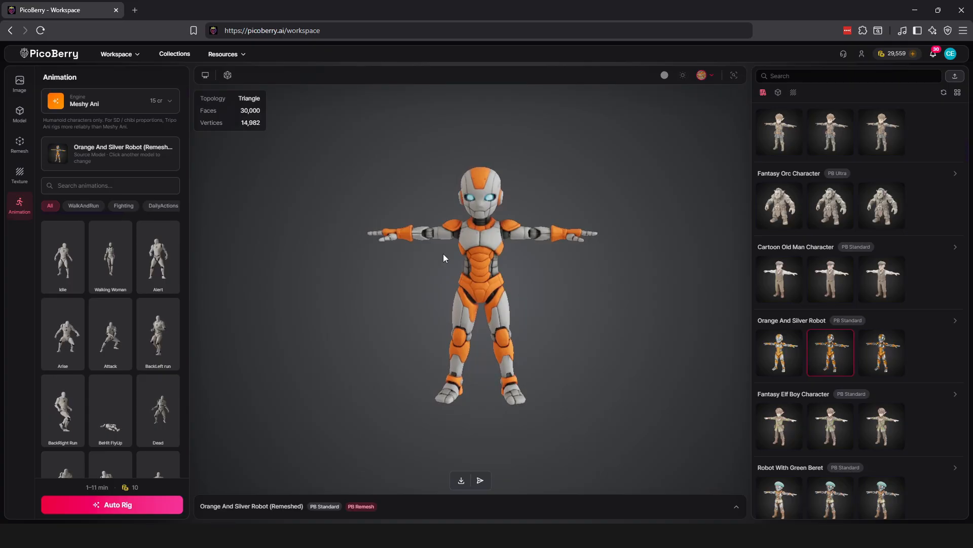
Search the animation presets for "RUN" and clear the search.
click(82, 185)
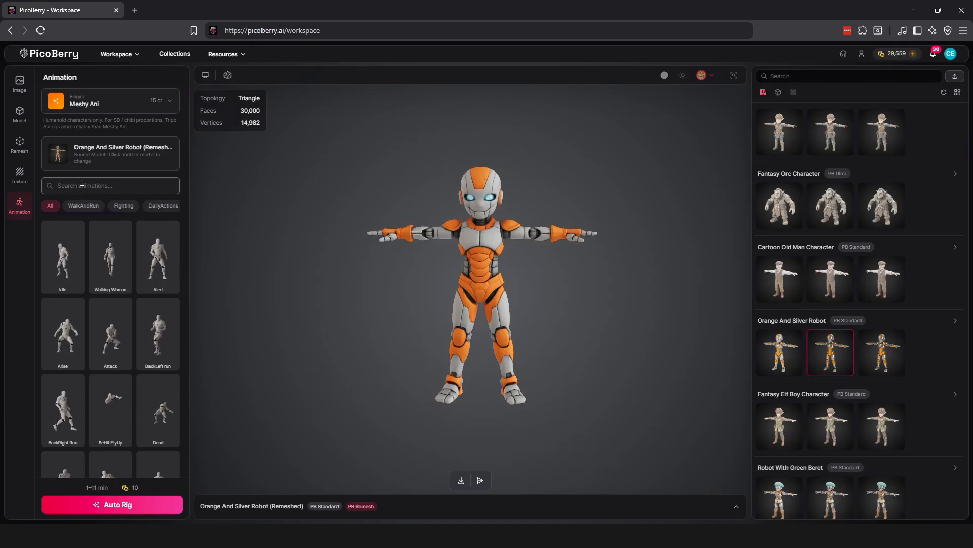
text(RUN)
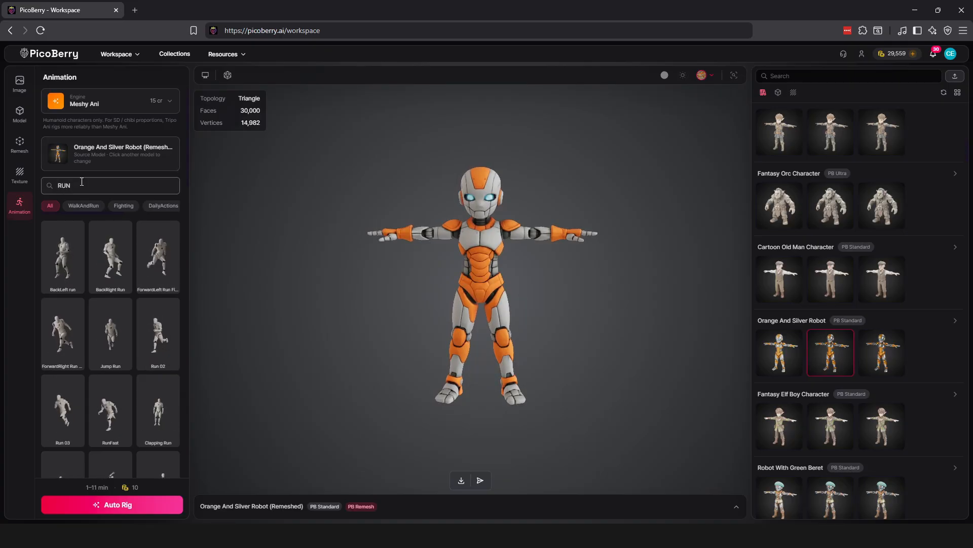
key(BackSpace)
key(BackSpace)
key(BackSpace)
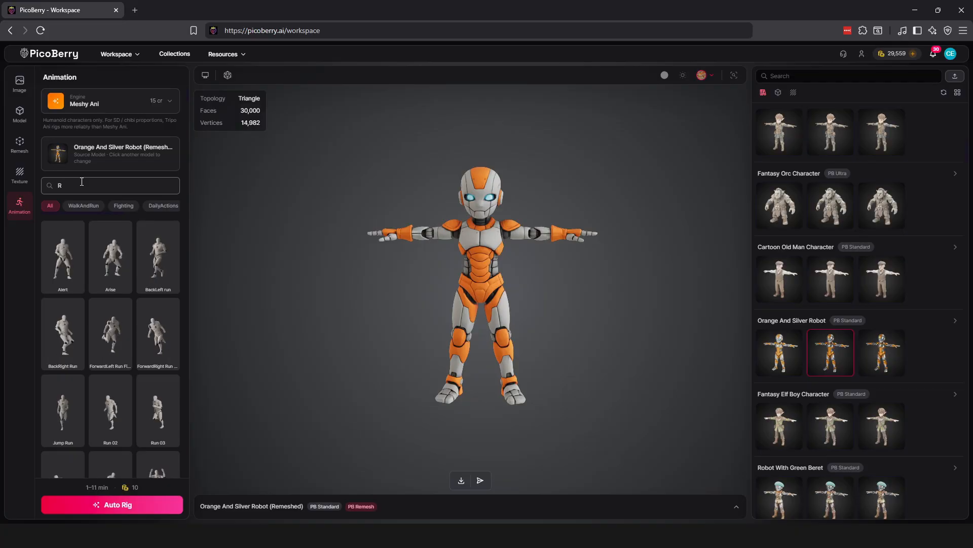
Browse the WalkAndRun and Fighting presets, and filter the animation library to DailyActions.
click(81, 207)
click(122, 205)
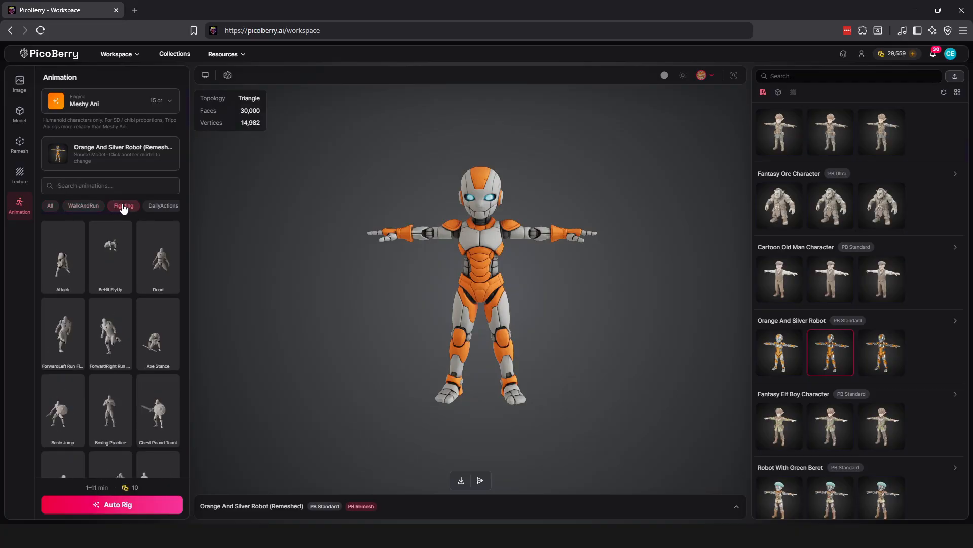
click(162, 205)
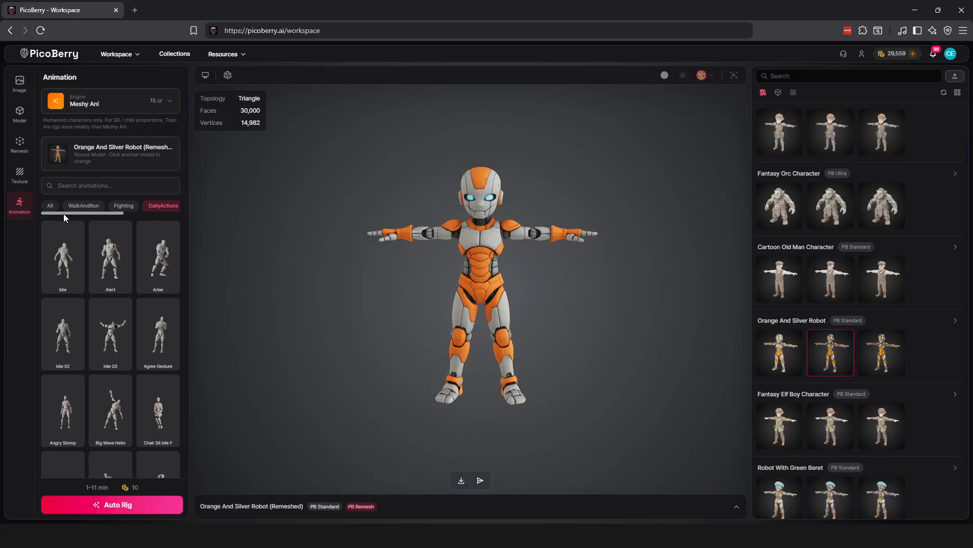
mouse_move(63, 214)
mouse_down()
mouse_move(119, 216)
mouse_move(48, 211)
mouse_up()
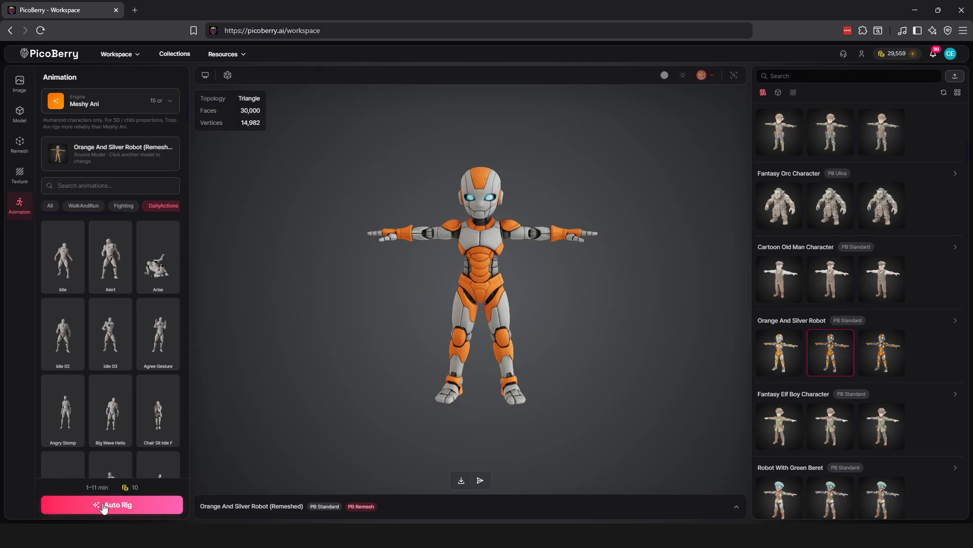
Retarget the Idle preset onto the rigged version of the Orange And Silver Robot.
click(60, 270)
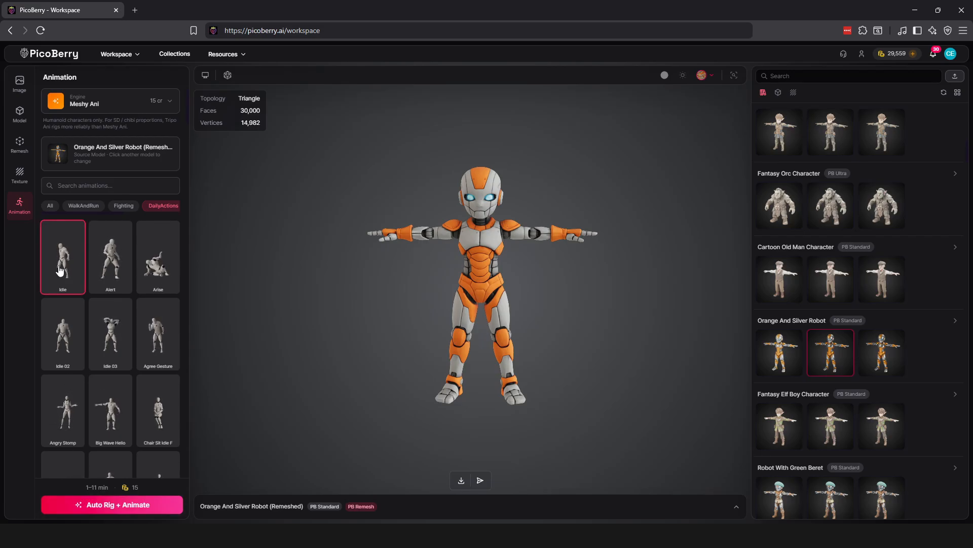
click(60, 270)
click(60, 270)
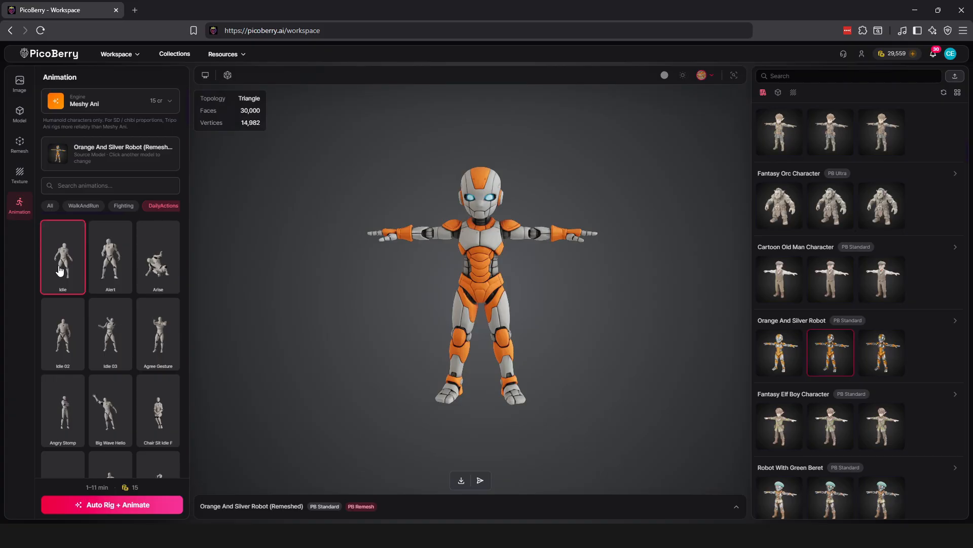
click(59, 270)
click(61, 277)
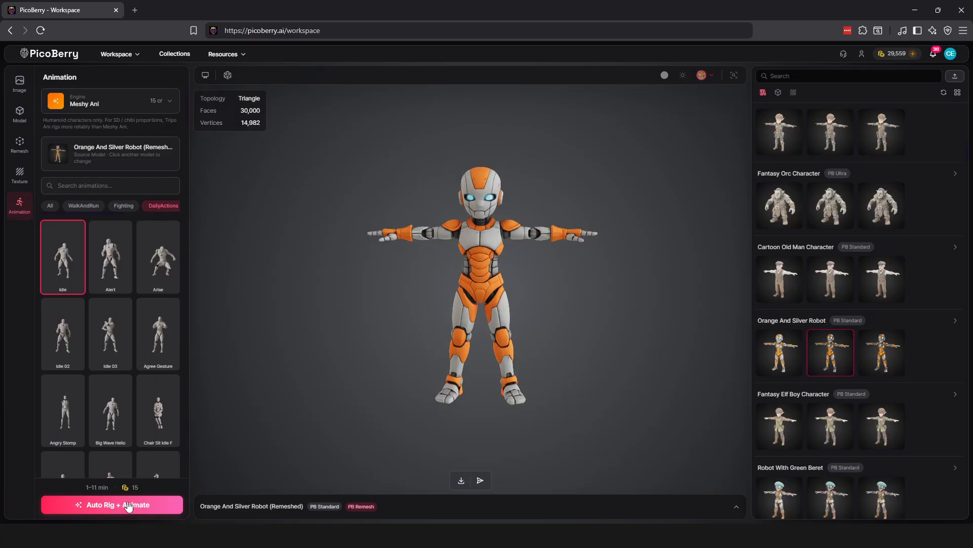
click(780, 358)
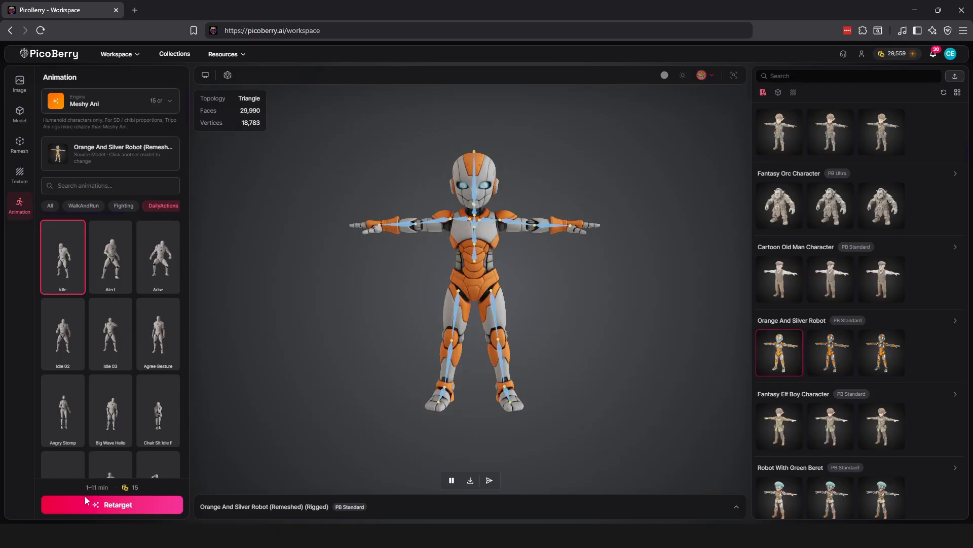
click(127, 510)
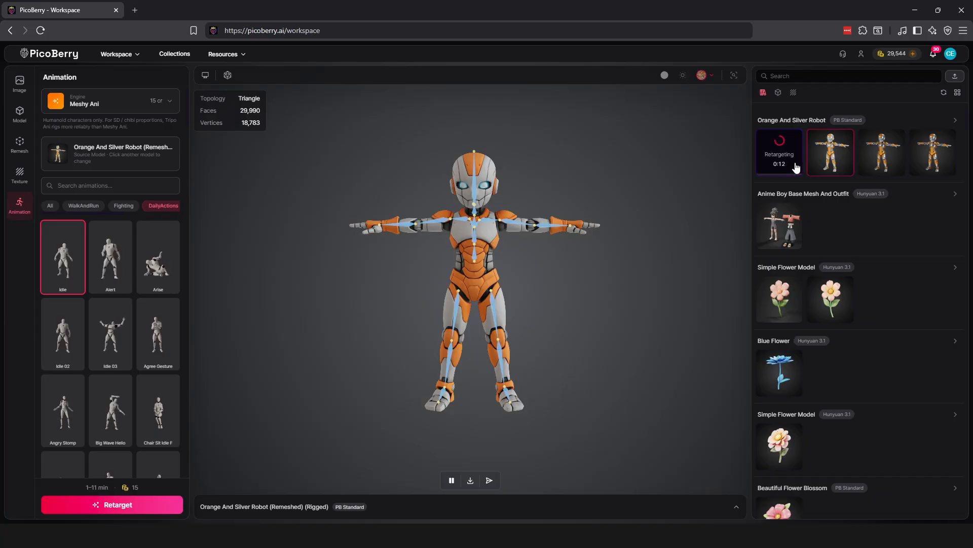
Load the Idle 10 animated version of the Anime Boy T-Pose Character from the asset library.
scroll(855, 214, down, 15)
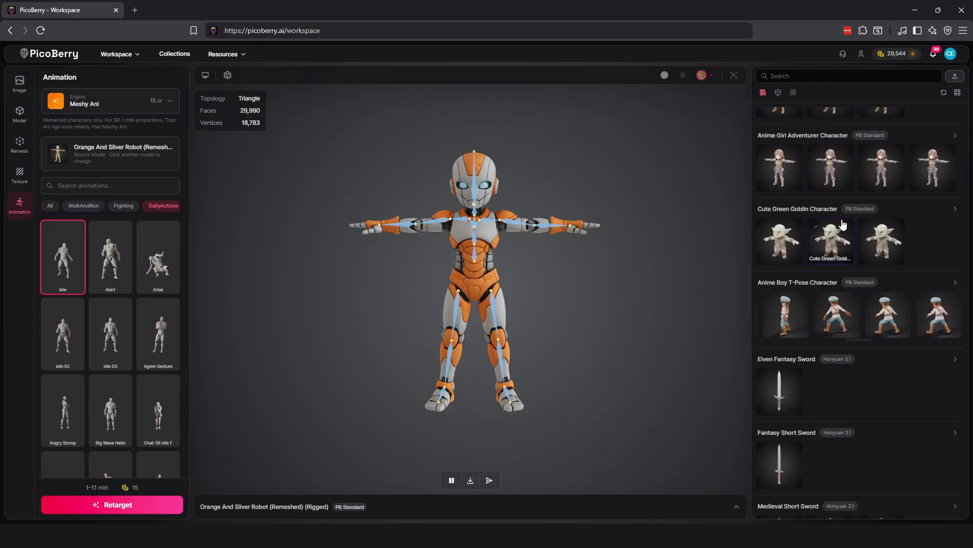
scroll(839, 230, down, 1)
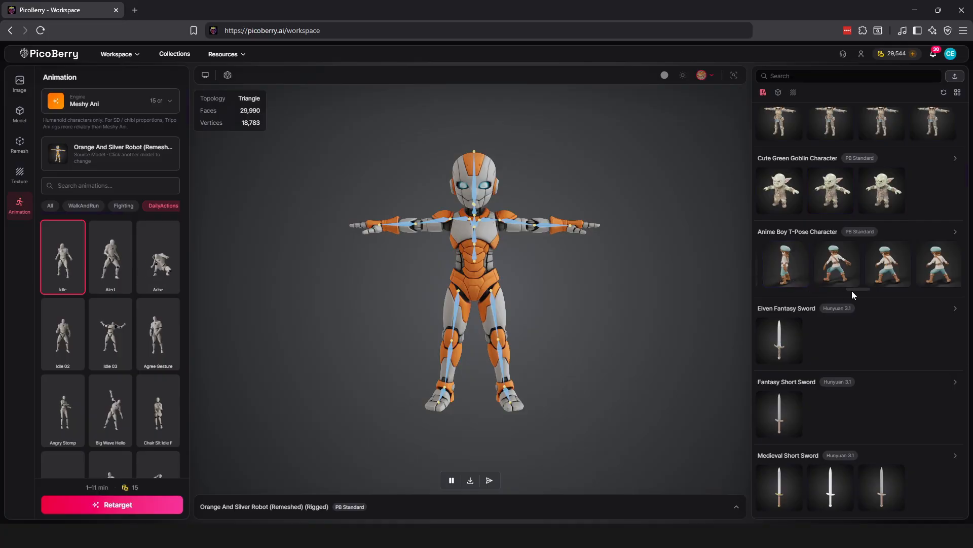
drag(853, 289, 919, 287)
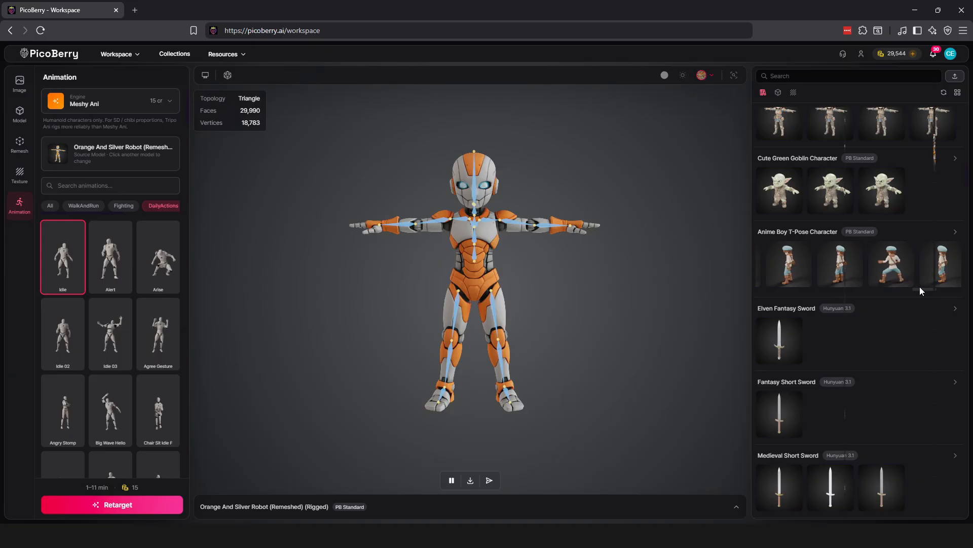
drag(414, 393, 577, 405)
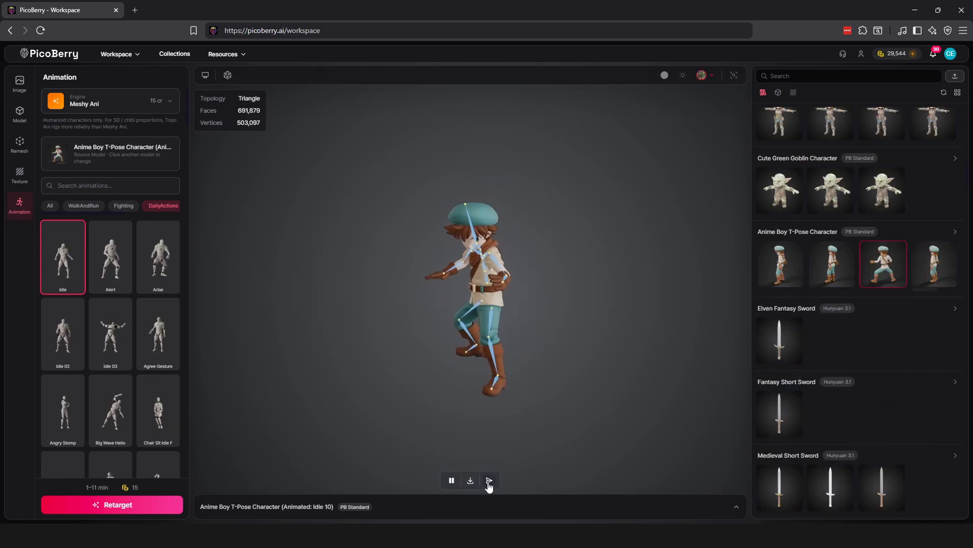
Pause and resume the Idle 10 animation, examining the character's pose from several angles.
click(452, 482)
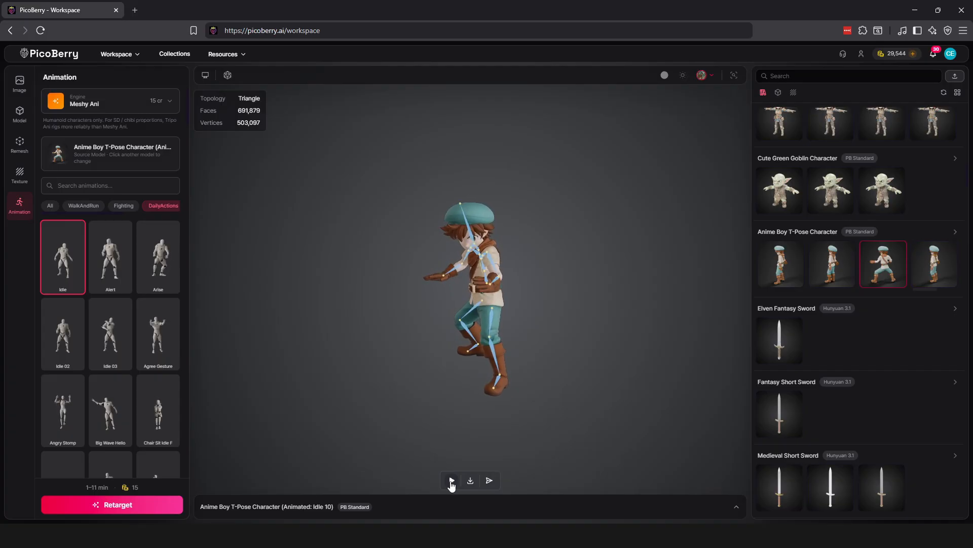
drag(430, 413, 409, 420)
click(450, 481)
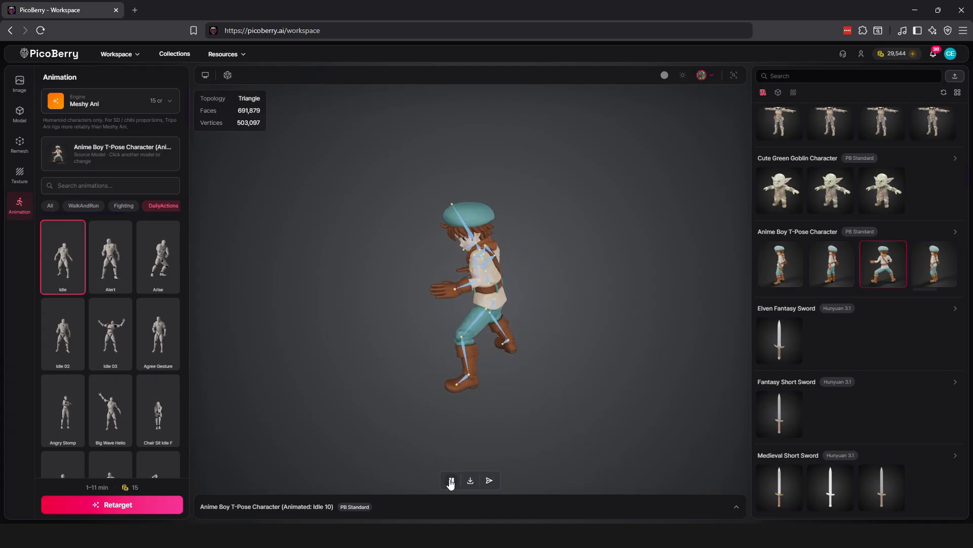
click(451, 480)
drag(397, 401, 475, 389)
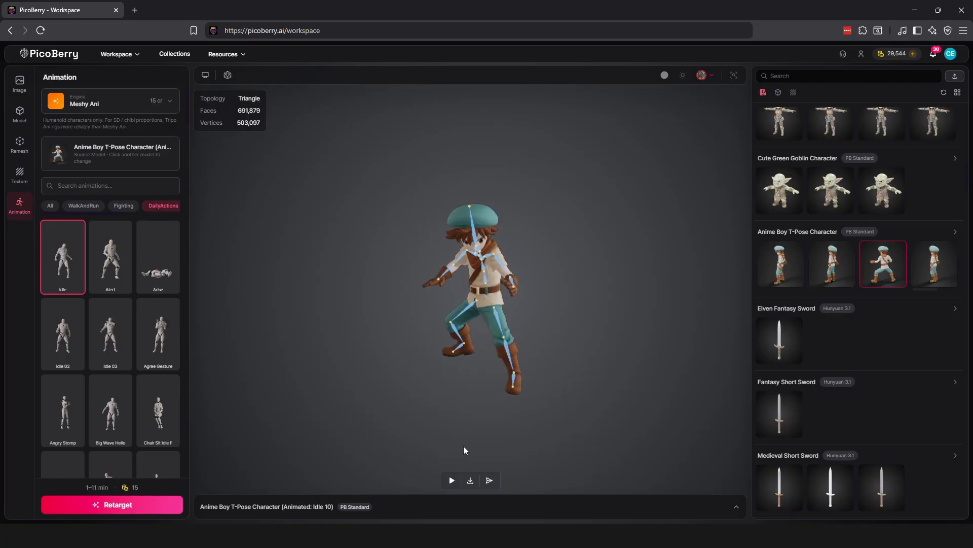
Open the download settings for the animated character, name the file Hero and choose the FBX format.
click(470, 481)
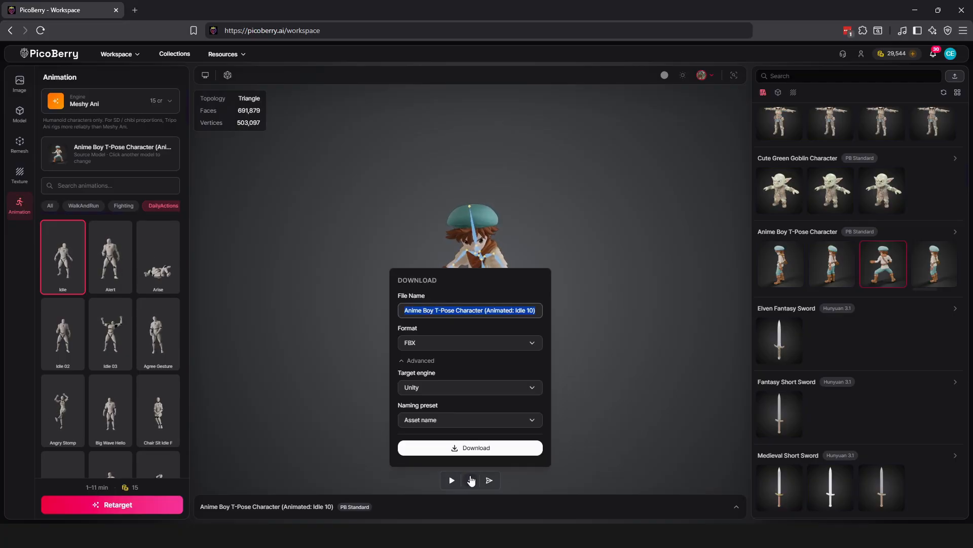
text(Hero)
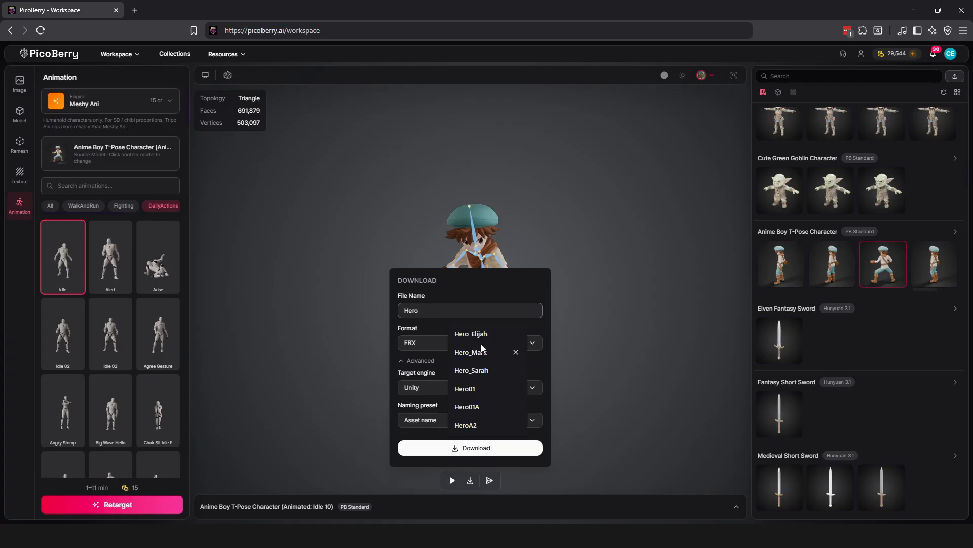
click(479, 287)
click(432, 344)
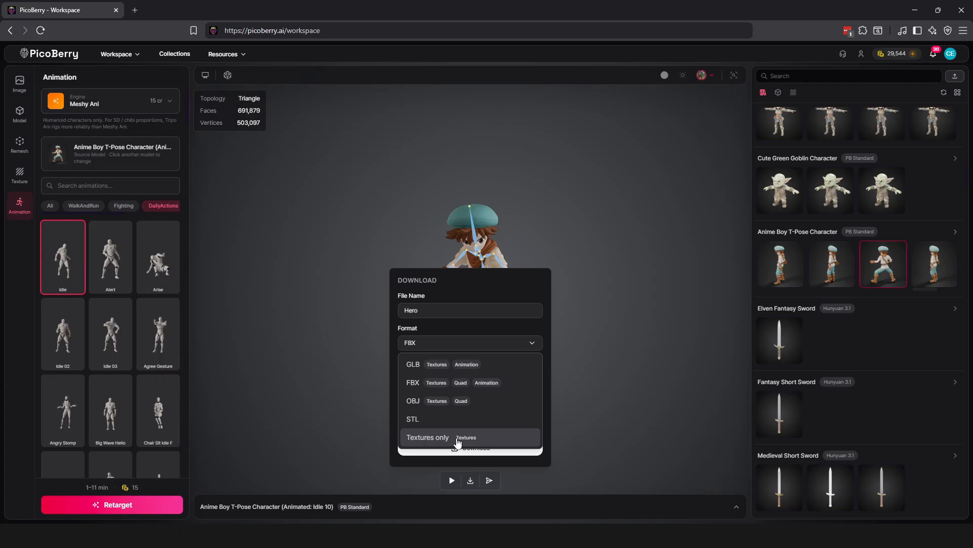
click(449, 385)
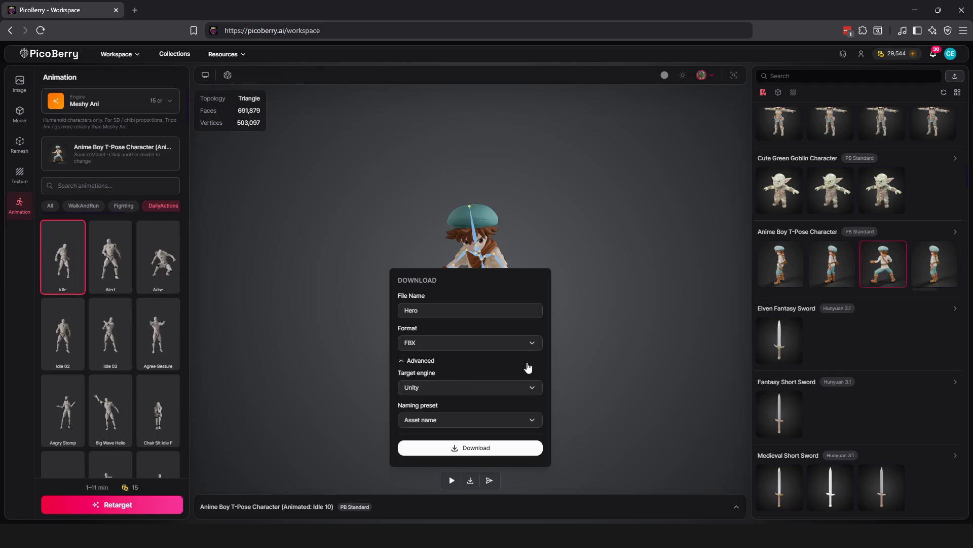
Choose Unity as the target engine for the download and close the download settings.
click(411, 361)
click(411, 426)
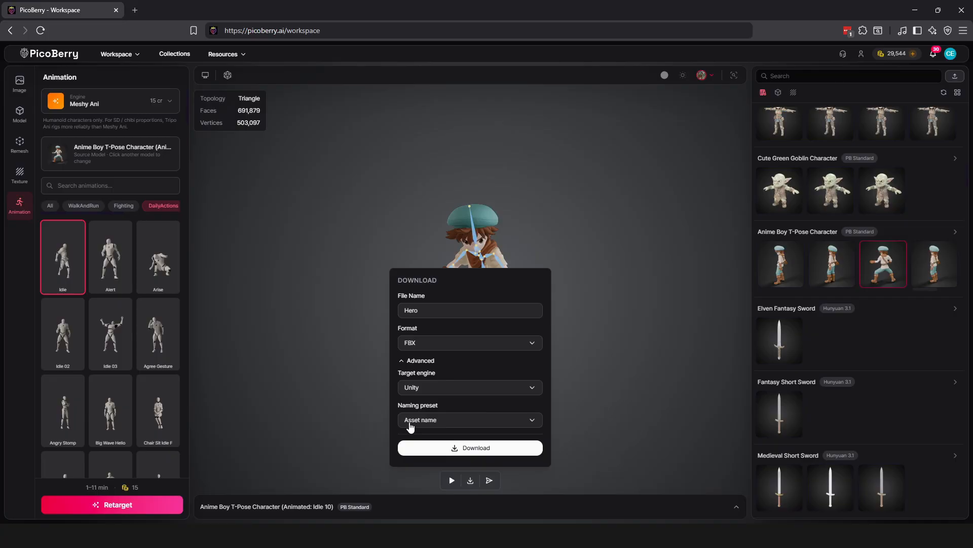
click(423, 392)
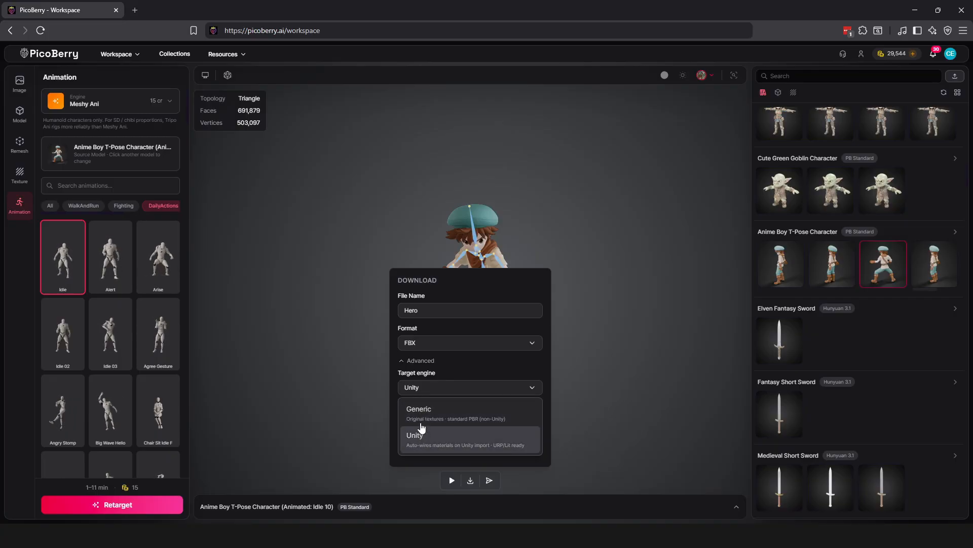
click(422, 441)
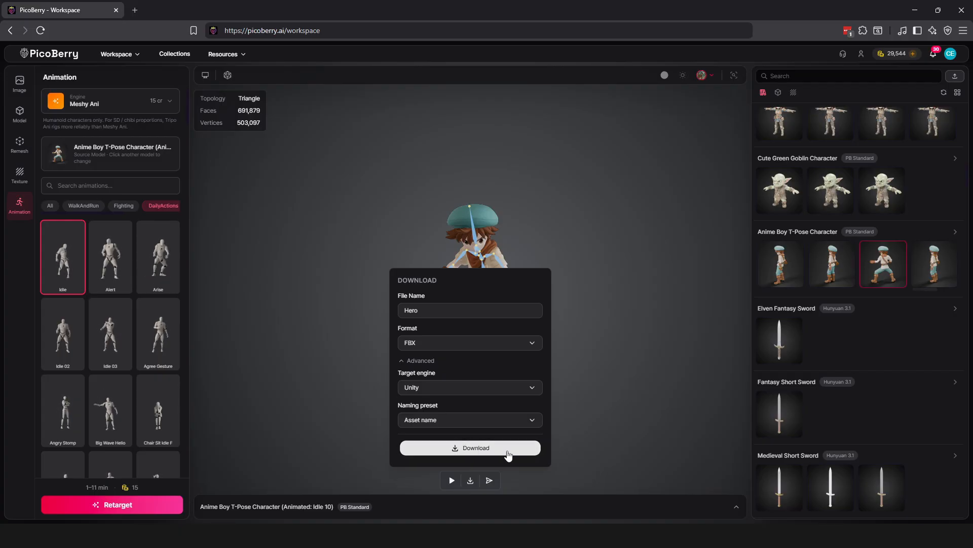
click(544, 481)
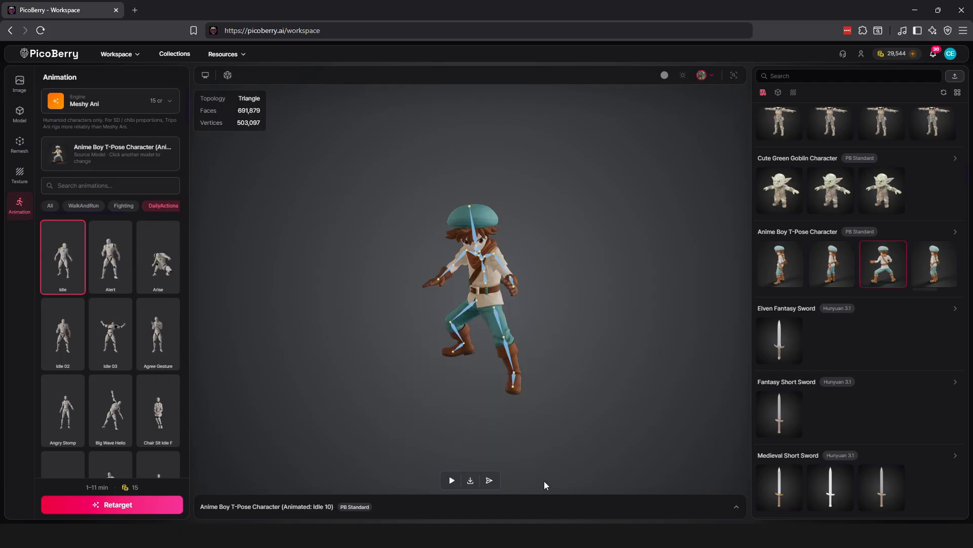
Examine the DCC bridge options for Unity, Blender, Unreal and Godot, and close them.
click(489, 482)
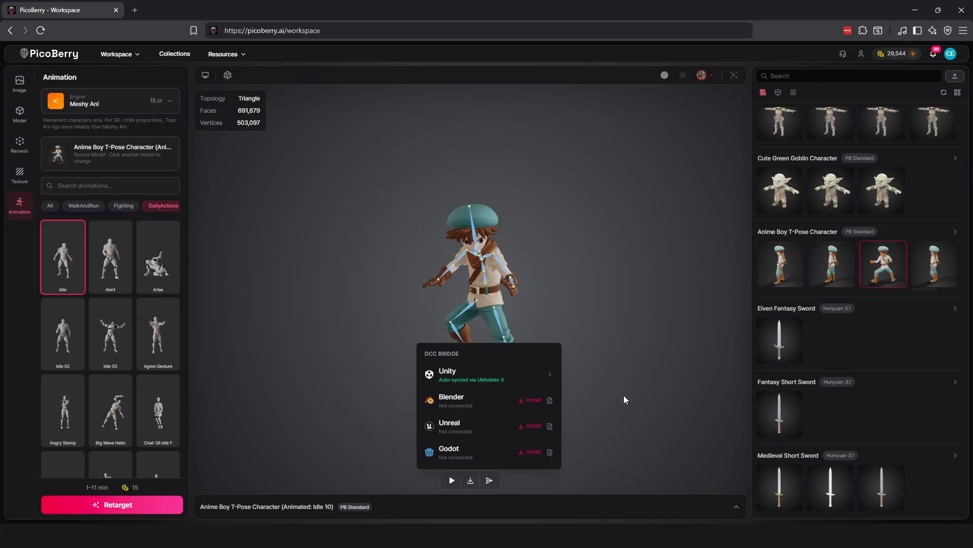
click(358, 335)
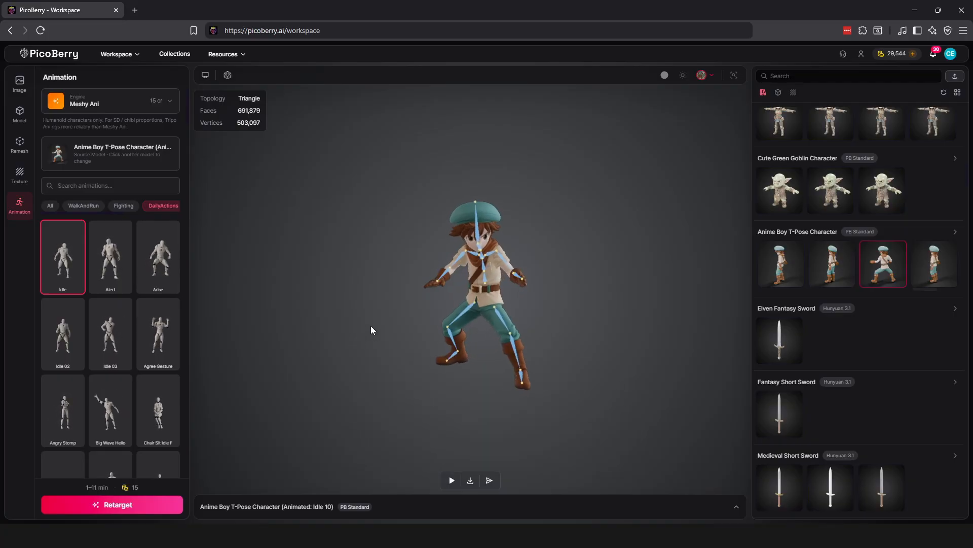
Preview the Idle 12 and Idle 6 animated versions of the Anime Boy T-Pose Character.
click(830, 267)
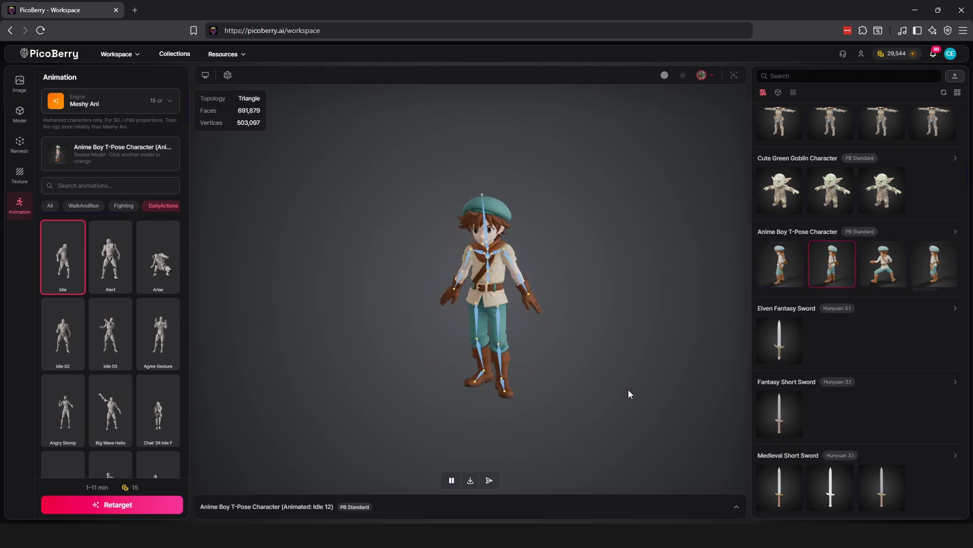
click(784, 267)
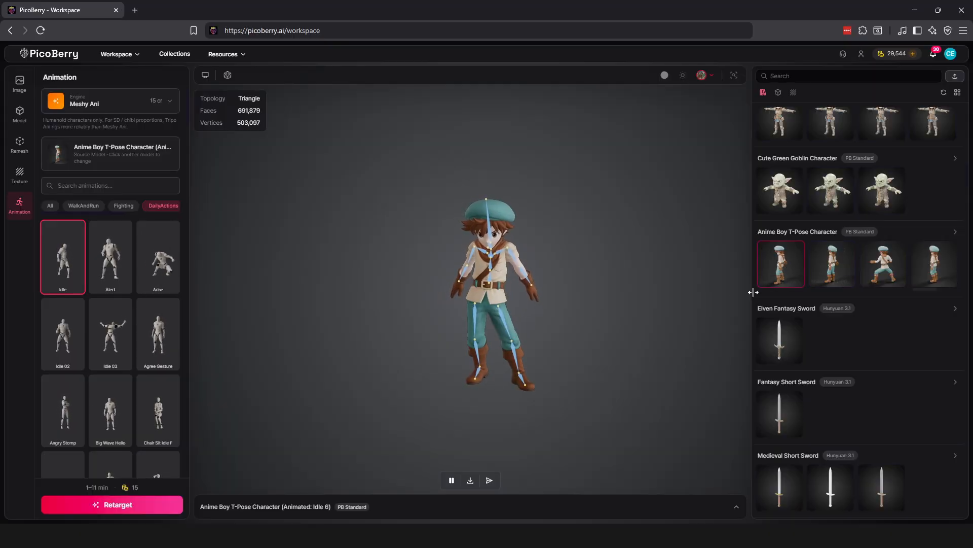
mouse_move(774, 274)
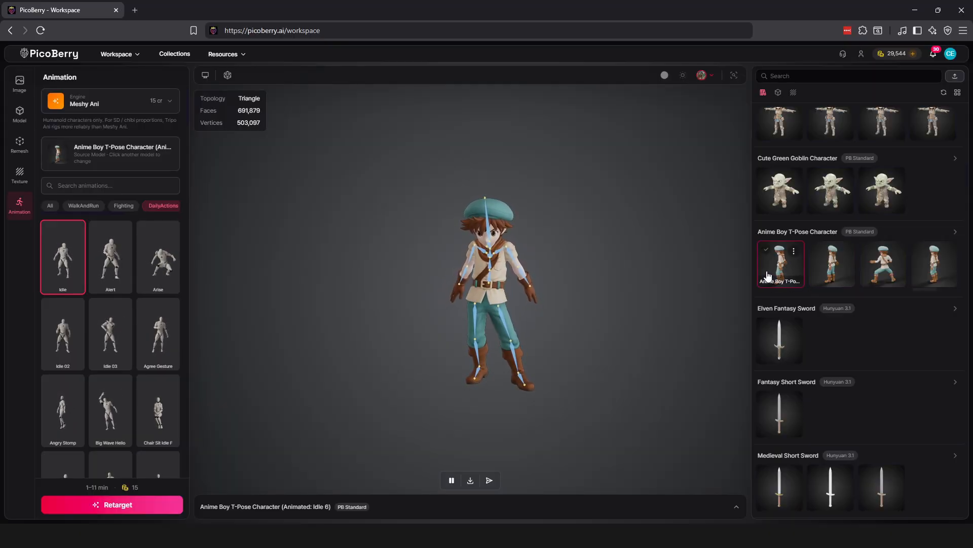